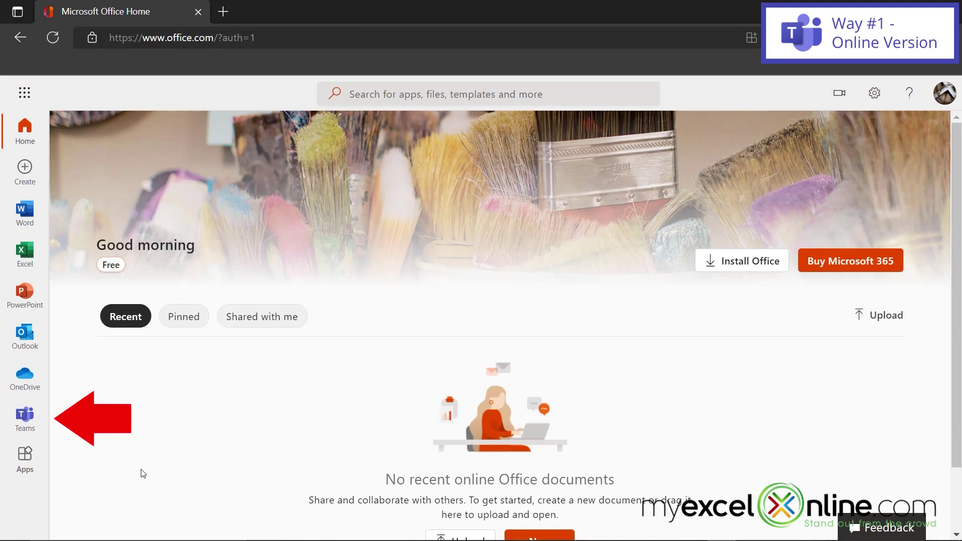
Find Teams in the Microsoft 365 All apps list and launch teams.live.com in a new tab.
click(23, 97)
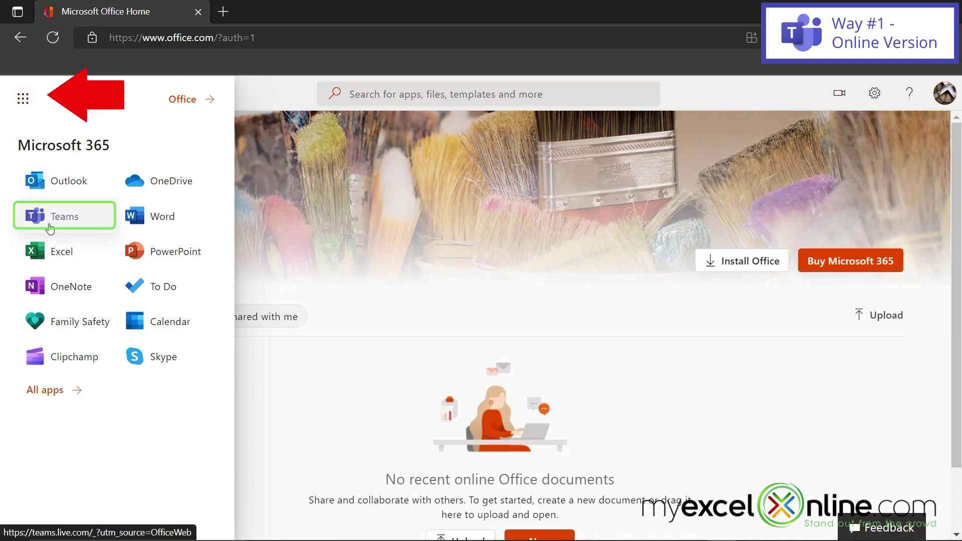
click(45, 391)
scroll(147, 394, down, 5)
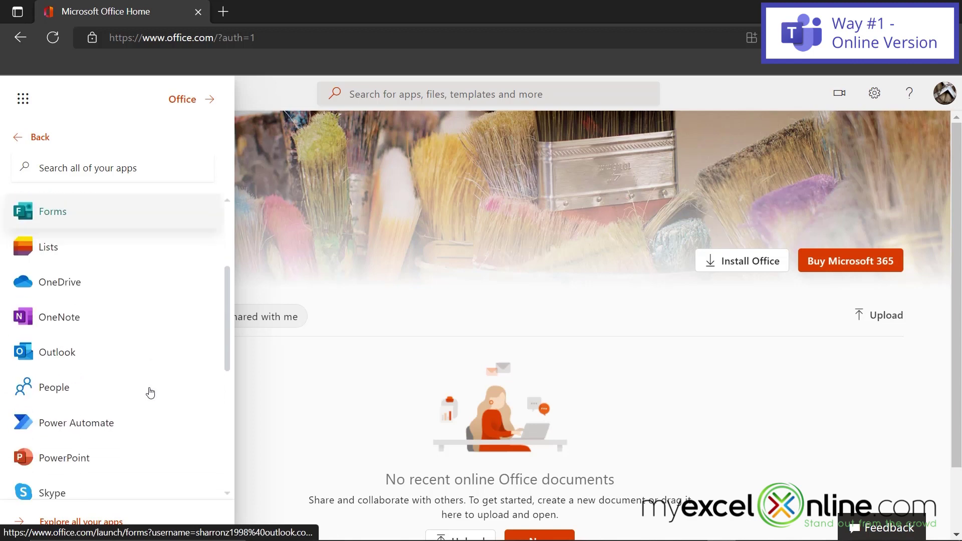
scroll(151, 393, down, 2)
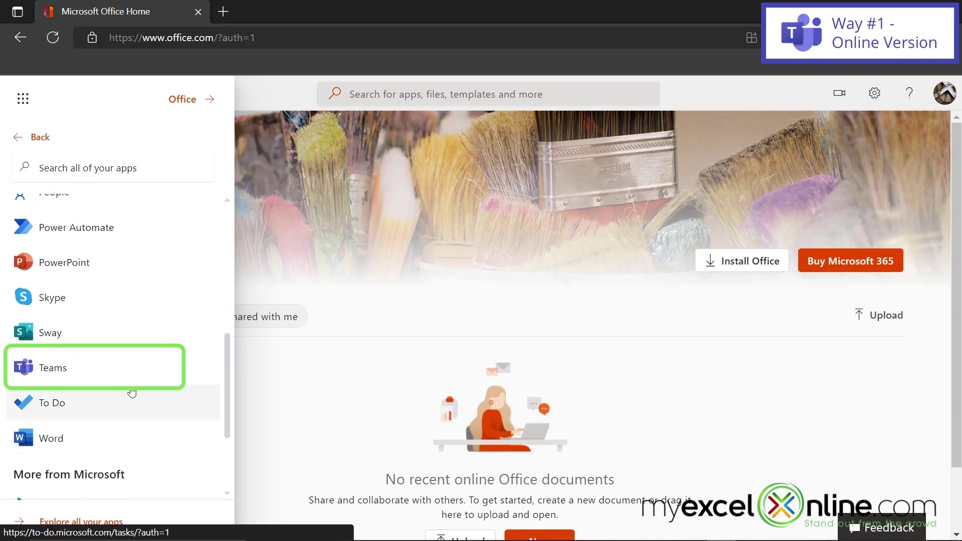
click(42, 374)
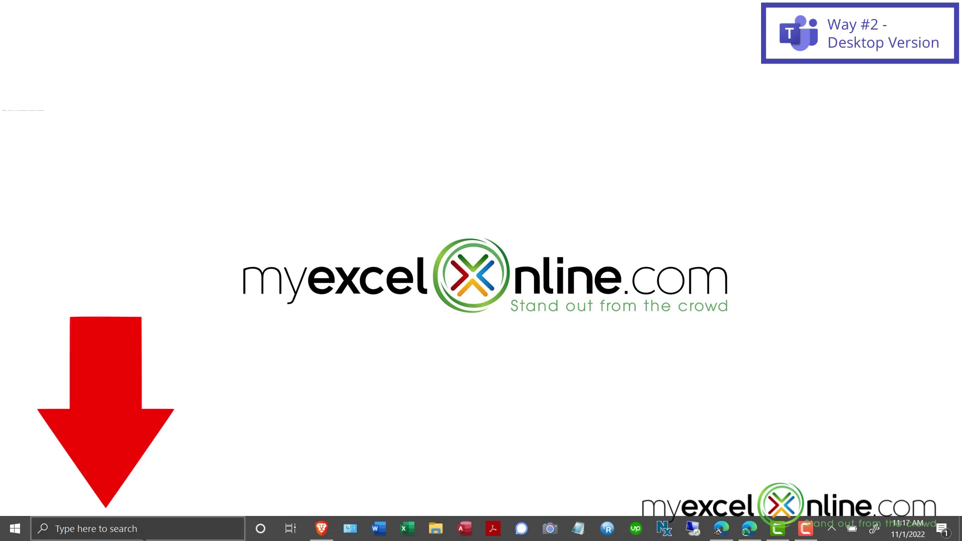
Search Windows for 'store' and launch the Microsoft Store app from Best match.
click(92, 528)
text(store)
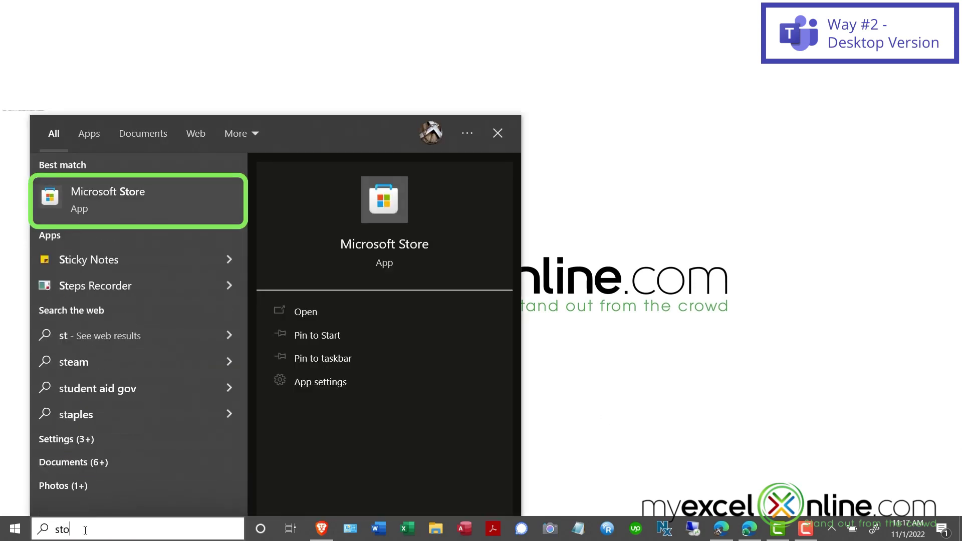
click(75, 198)
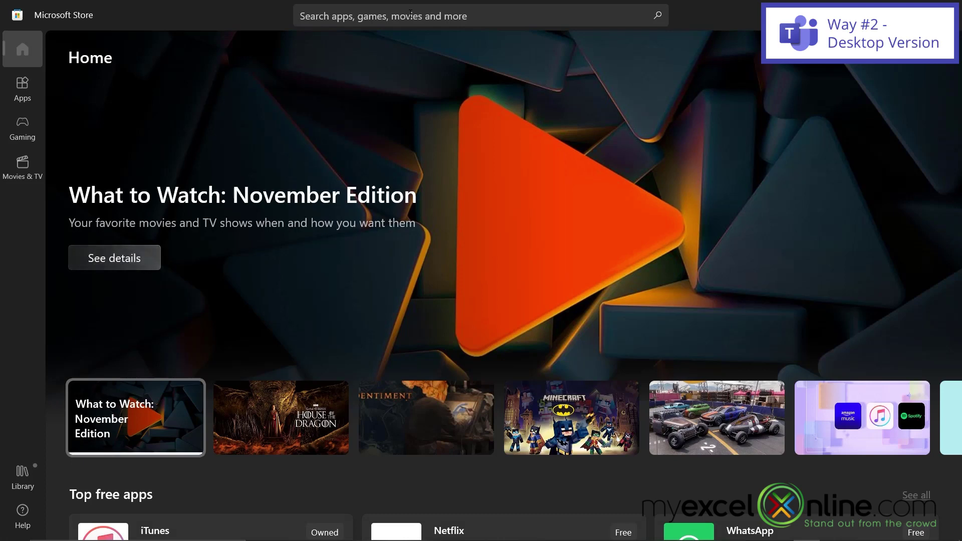
Search the Store for 'teams' and open the Microsoft Teams app page.
click(411, 13)
text(teams)
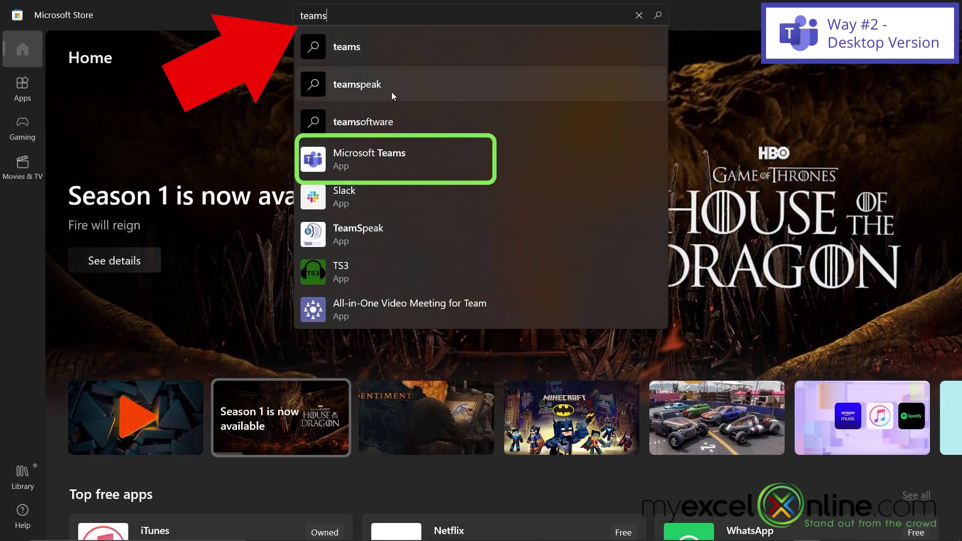
click(351, 161)
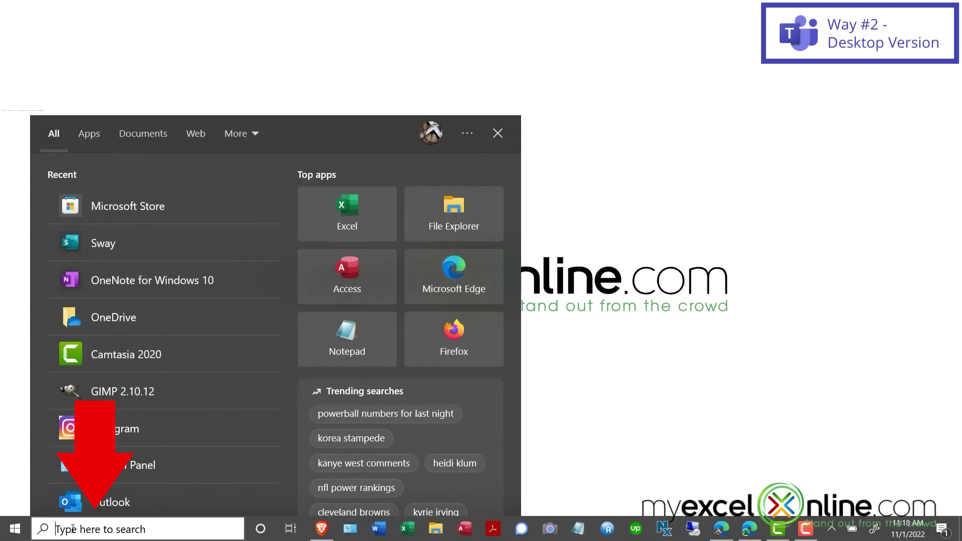
Check that Microsoft Teams shows as best match for 'teams', then find it under M in the Start app list.
text(teams)
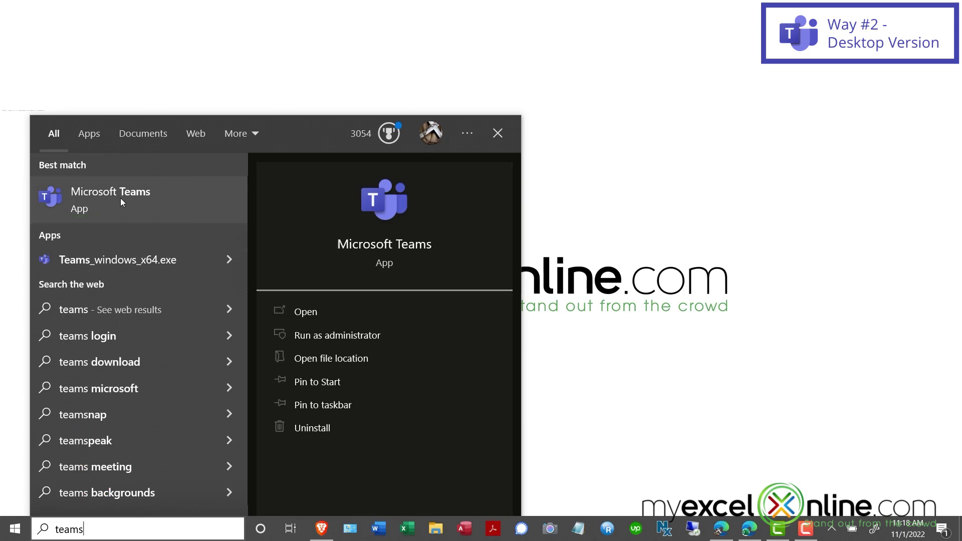
click(14, 534)
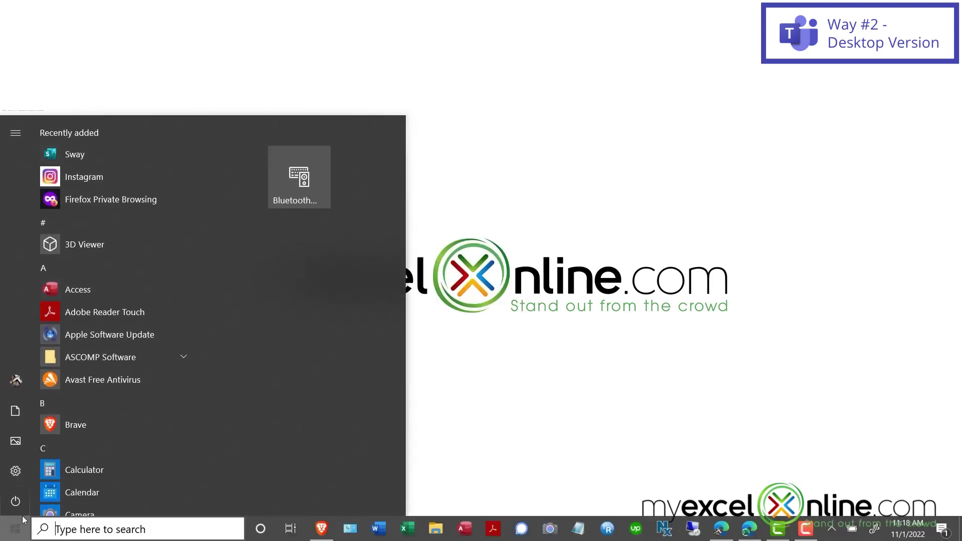
scroll(154, 397, down, 10)
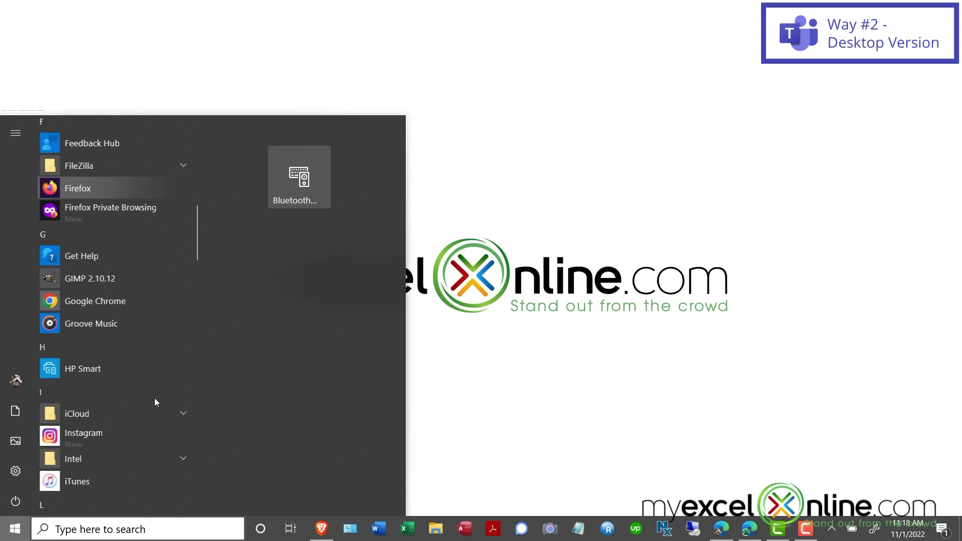
scroll(154, 398, down, 8)
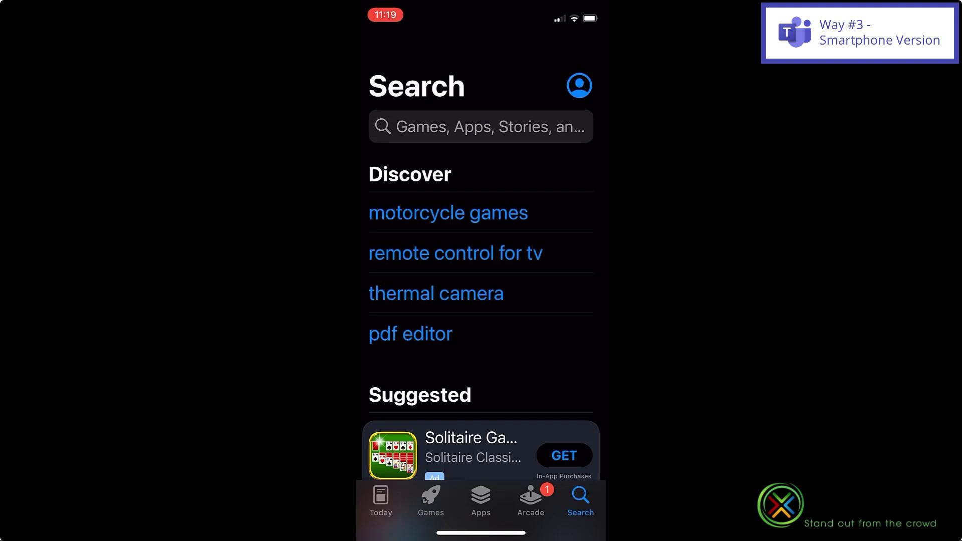
Search the App Store for 'teams' and get the free Microsoft Teams app.
click(482, 127)
text(teams)
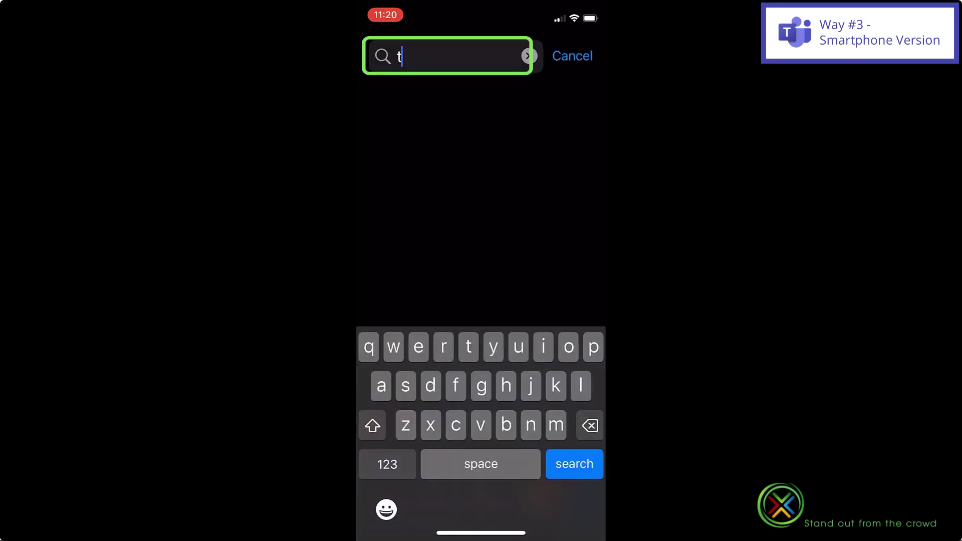
key(Return)
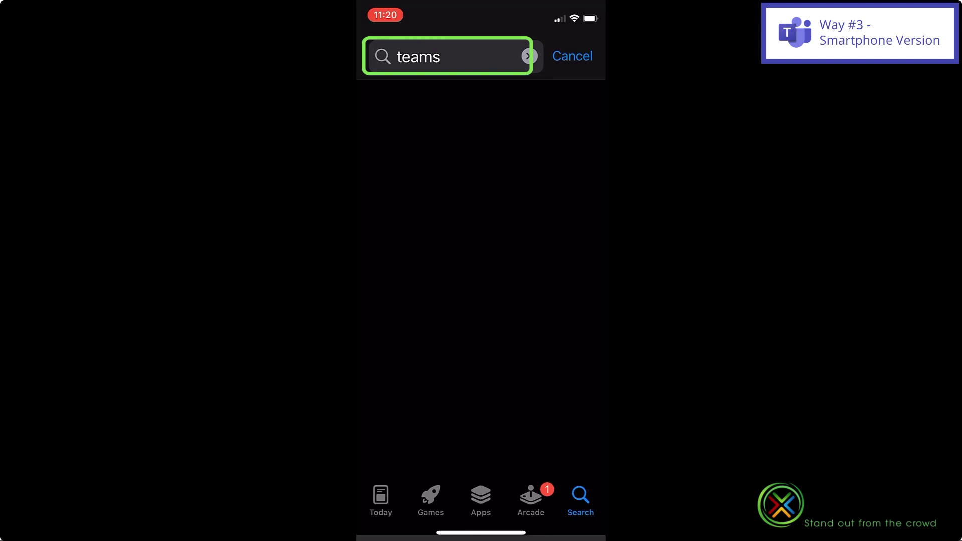
scroll(481, 301, down, 3)
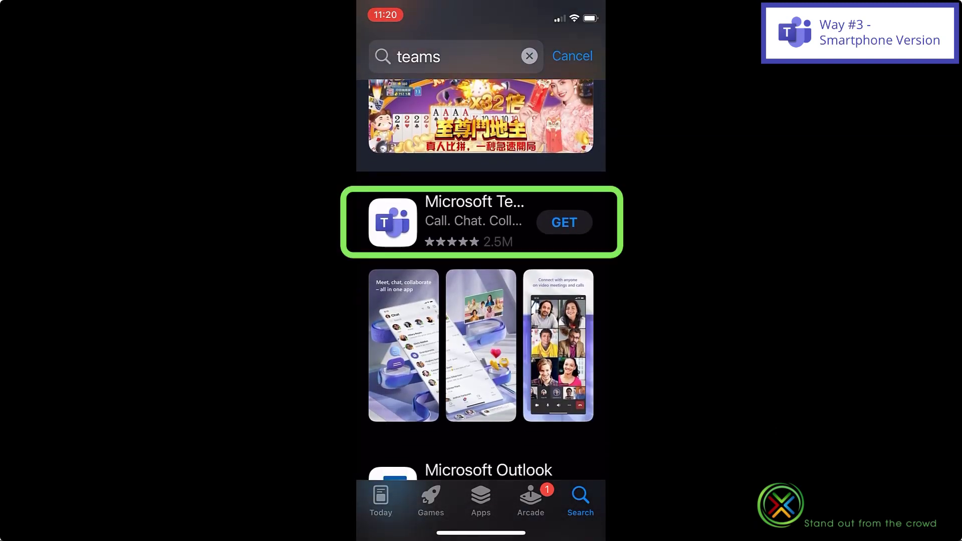
click(565, 223)
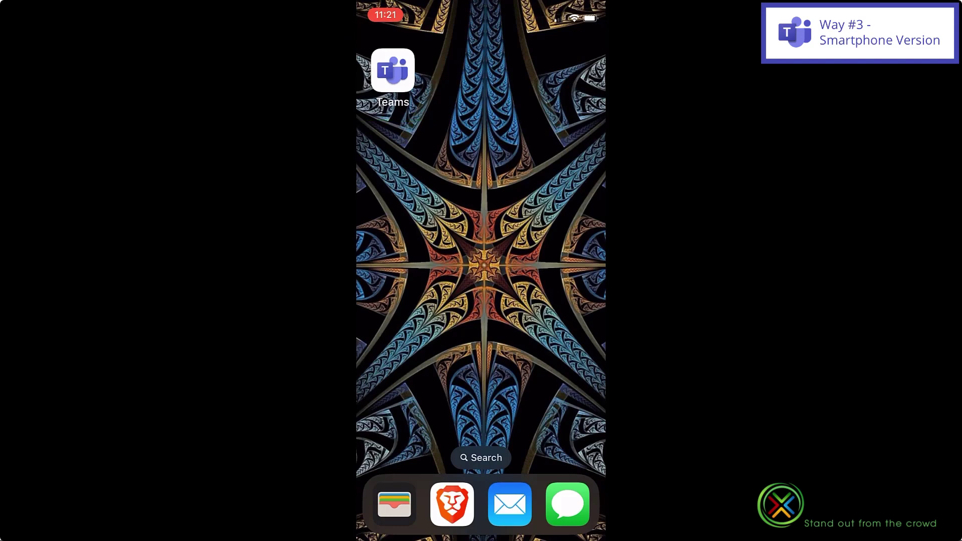
Launch Microsoft Teams from the iPhone home screen to reach its sign-in screen.
click(393, 70)
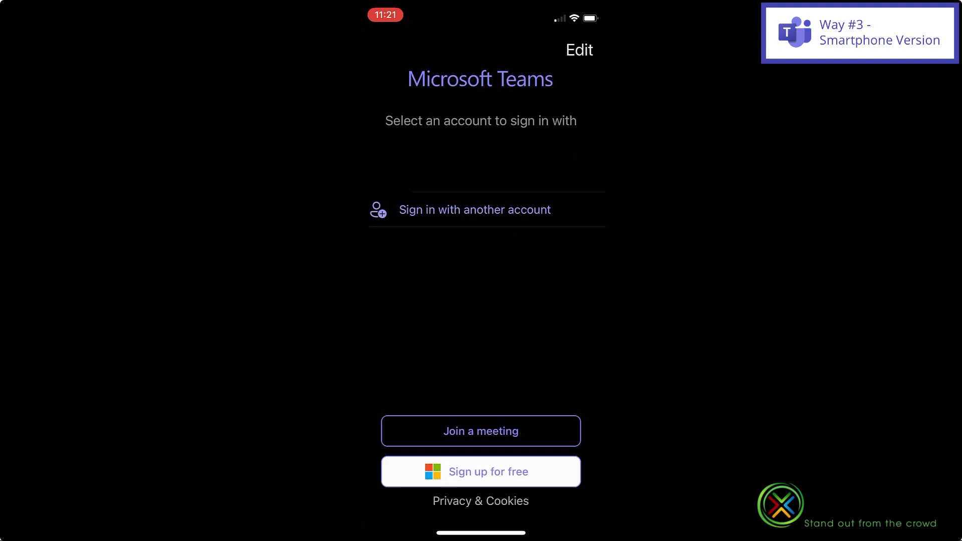